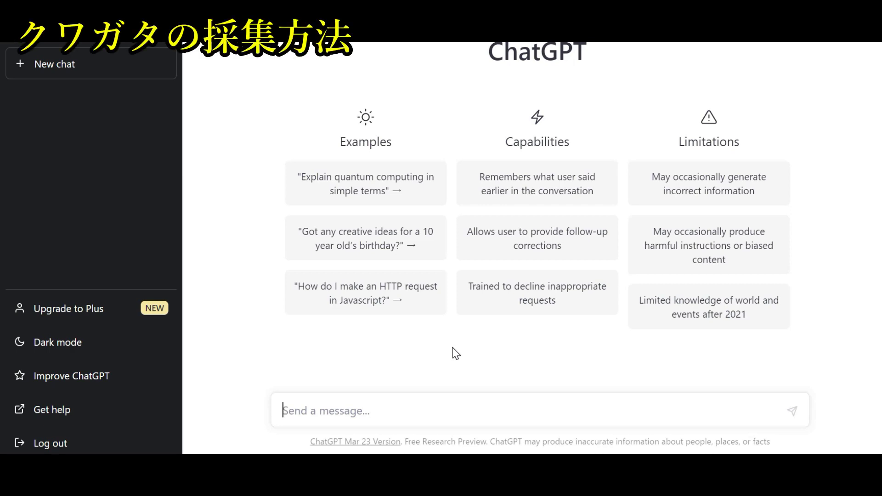
Ask the chatbot how to collect stag beetles by sending the message "クワガタ採集方法教えて".
{"action": "type", "text": "くわ"}
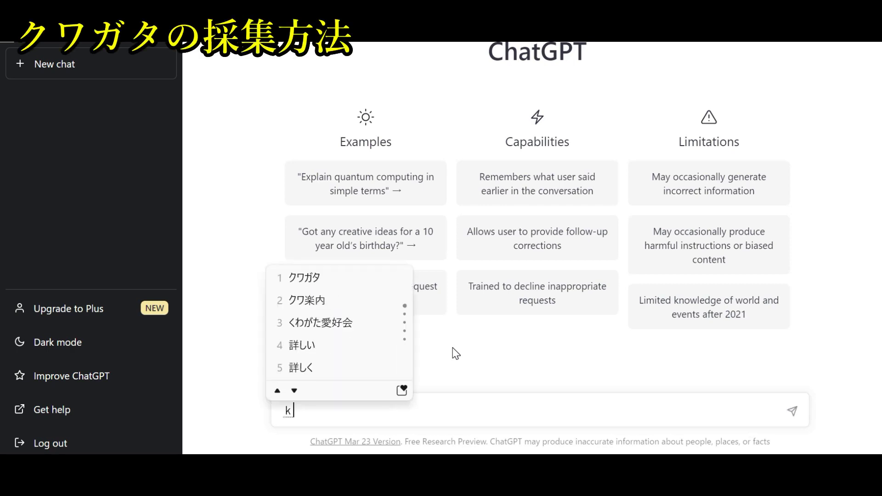
{"action": "type", "text": "がたさい"}
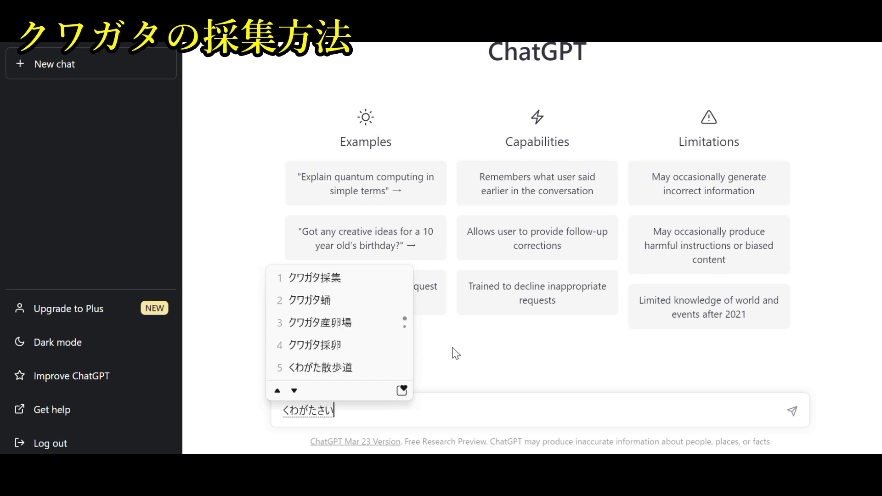
{"action": "type", "text": "しゅうほうhou"}
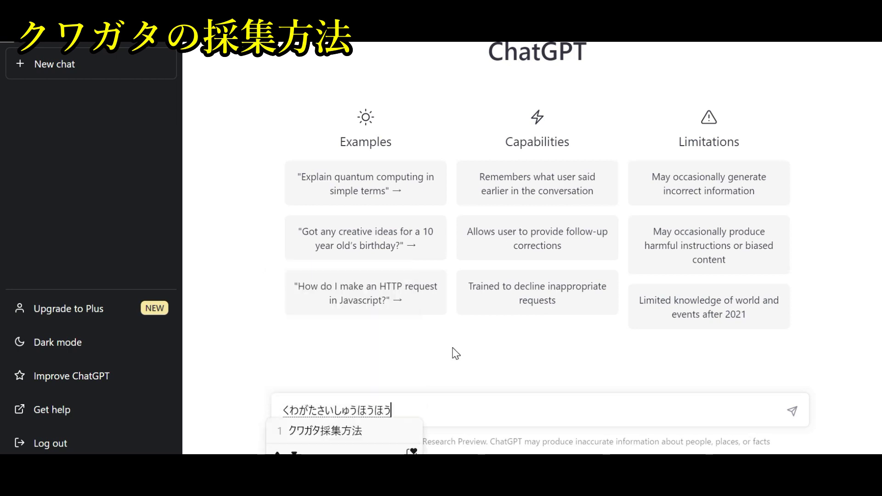
{"action": "key", "text": "space"}
{"action": "type", "text": "おしえて"}
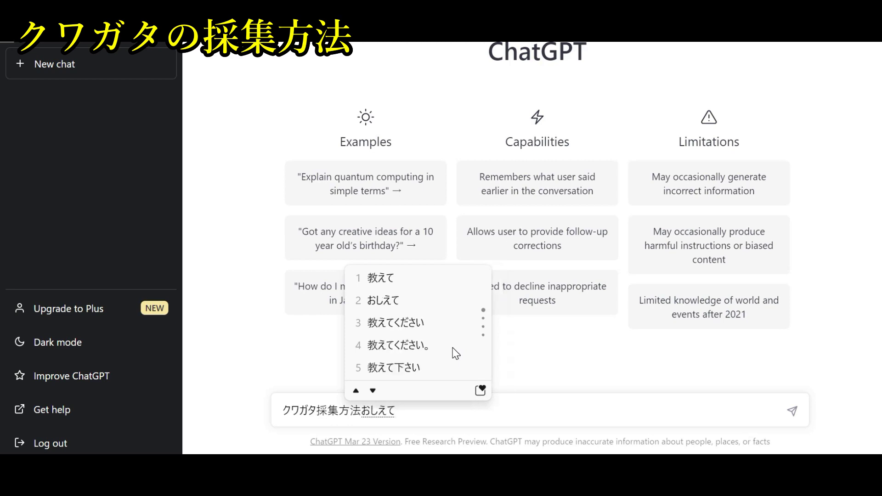
{"action": "key", "text": "space"}
{"action": "key", "text": "Return"}
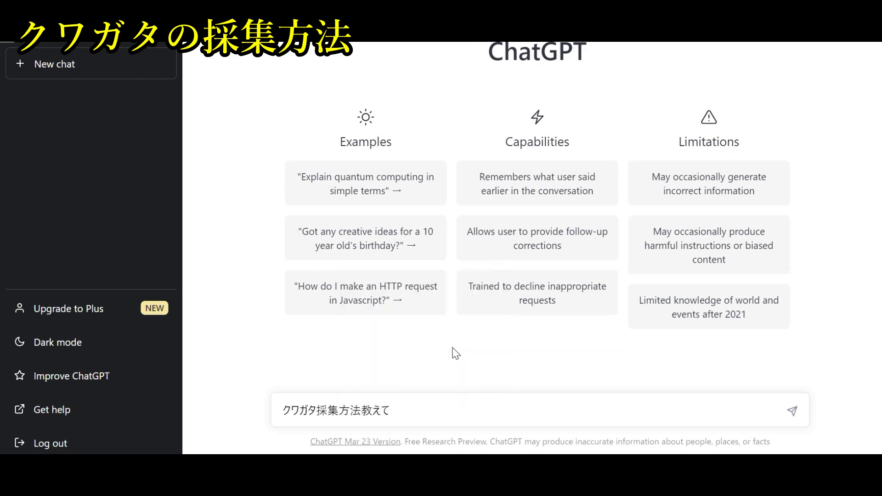
{"action": "key", "text": "Return"}
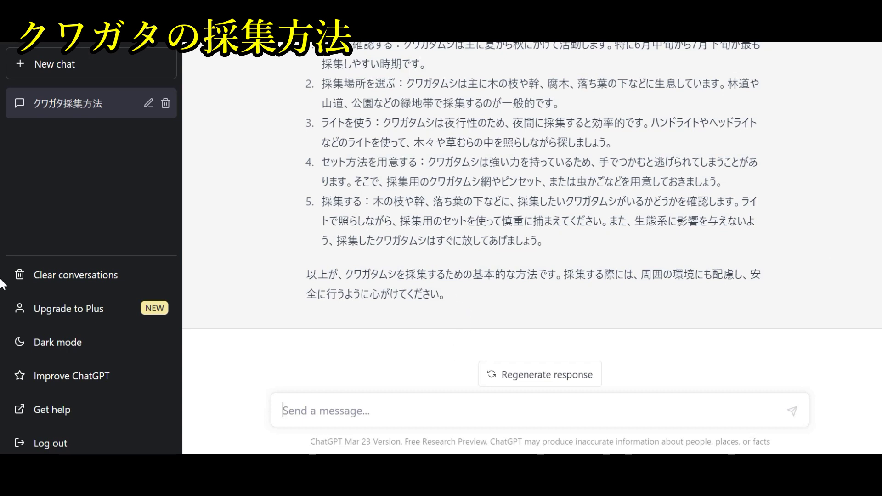
Send the follow-up question "クワガタはどこに行けばとれますか？" in the same conversation.
{"action": "scroll", "coordinate": [1, 265], "scroll_direction": "up", "scroll_amount": 1}
{"action": "scroll", "coordinate": [1, 264], "scroll_direction": "up", "scroll_amount": 1}
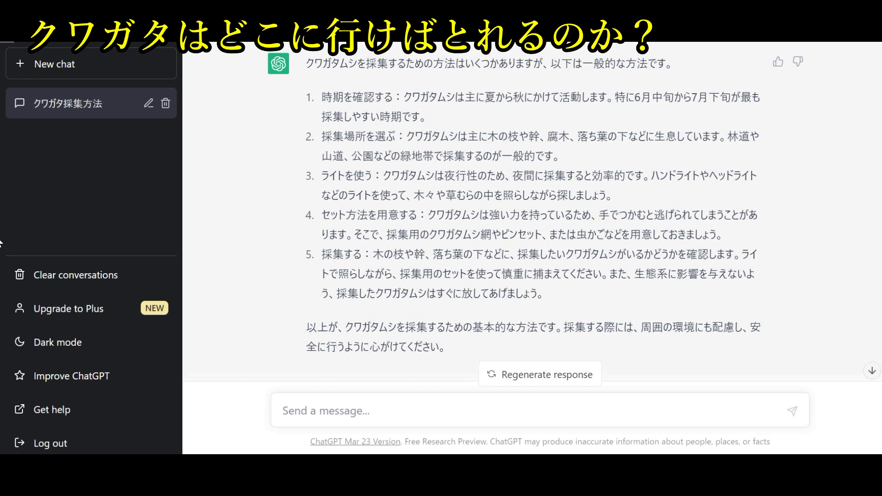
{"action": "type", "text": "くわが"}
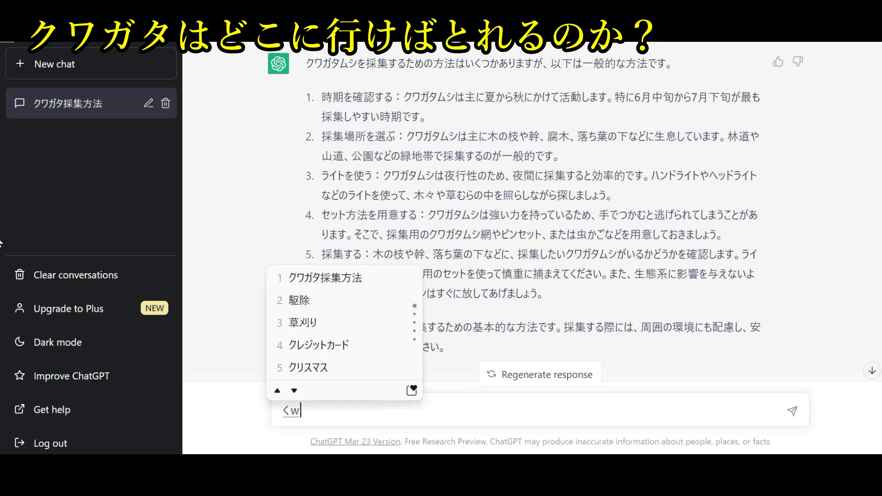
{"action": "type", "text": "たは"}
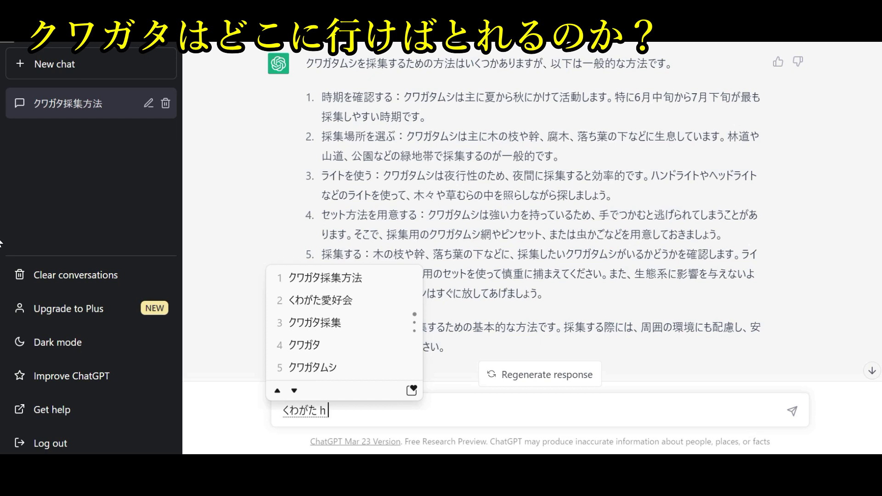
{"action": "key", "text": "space"}
{"action": "key", "text": "Return"}
{"action": "type", "text": "ど"}
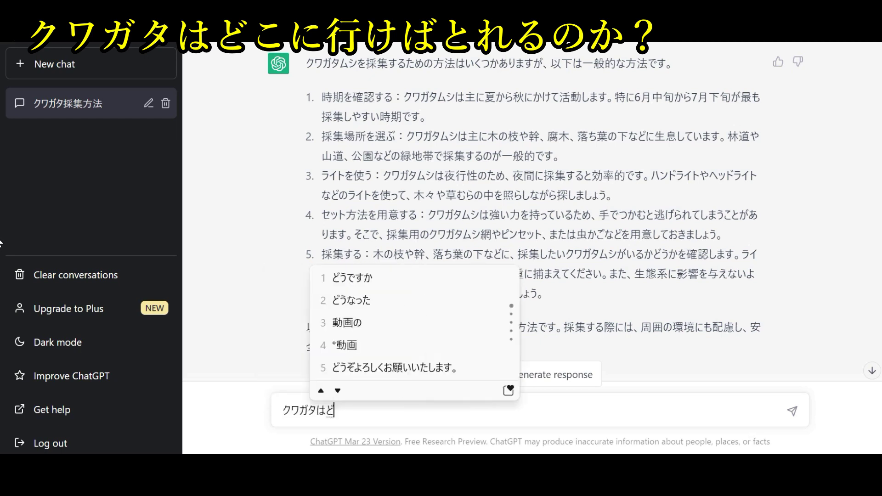
{"action": "type", "text": "こにいけば"}
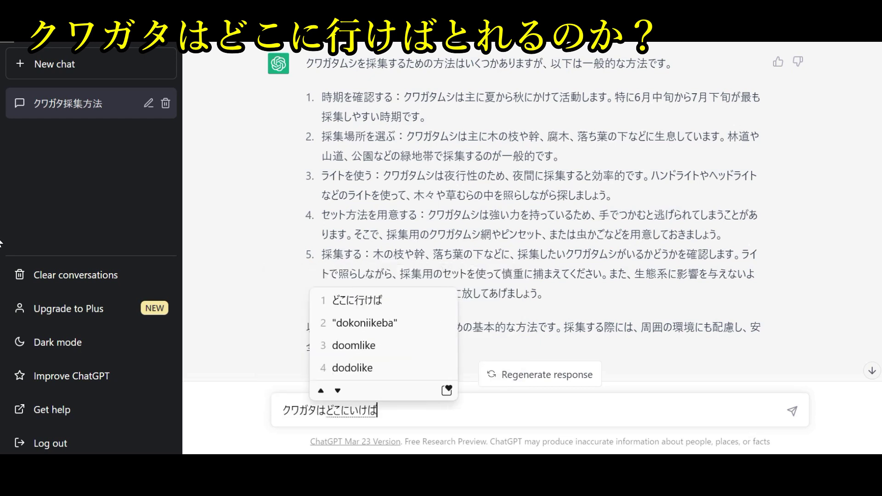
{"action": "key", "text": "space"}
{"action": "key", "text": "Return"}
{"action": "type", "text": "と"}
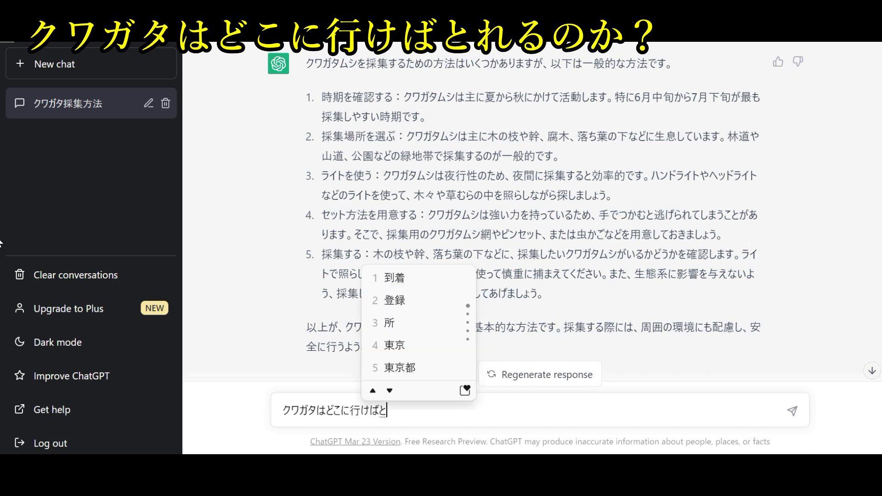
{"action": "type", "text": "れますか"}
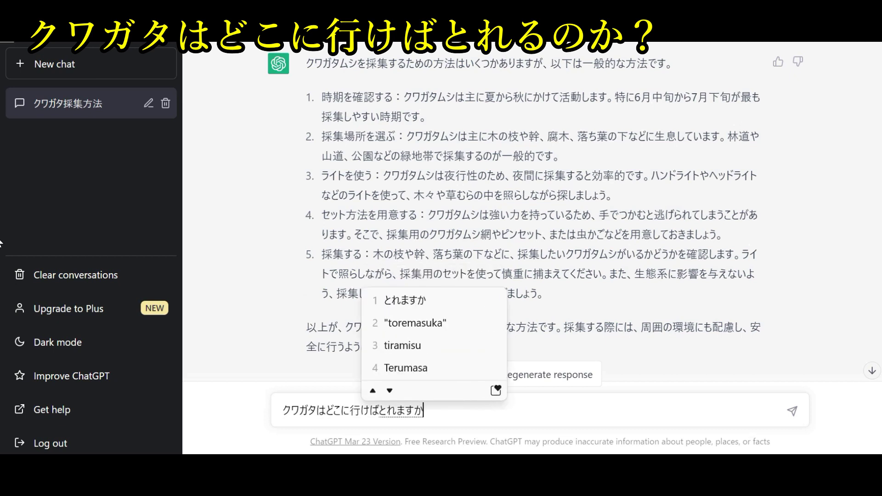
{"action": "key", "text": "space"}
{"action": "key", "text": "Return"}
{"action": "type", "text": "？"}
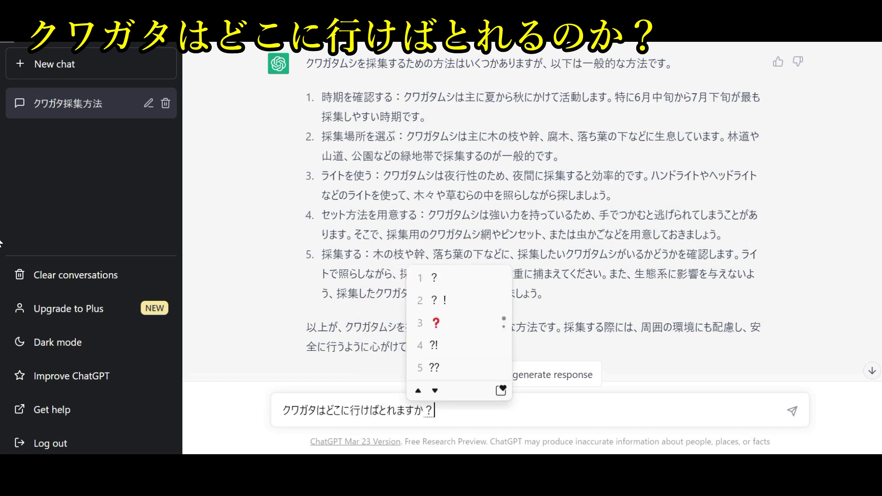
{"action": "key", "text": "Return"}
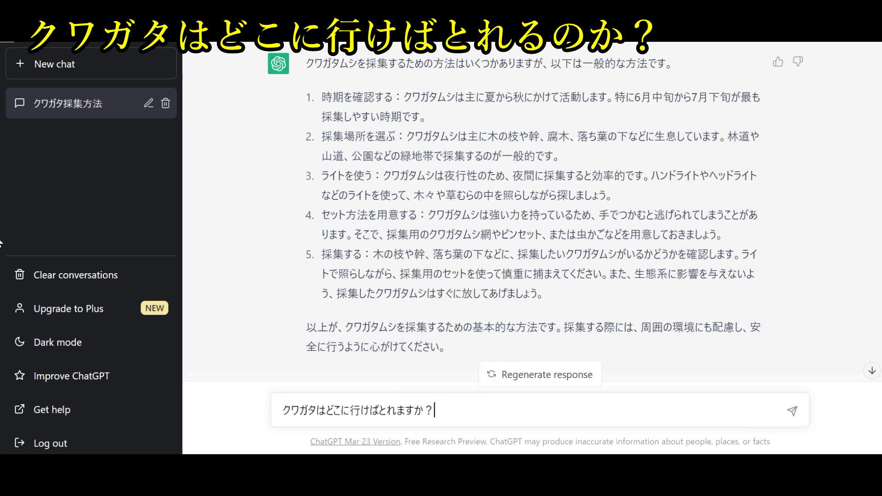
{"action": "key", "text": "Return"}
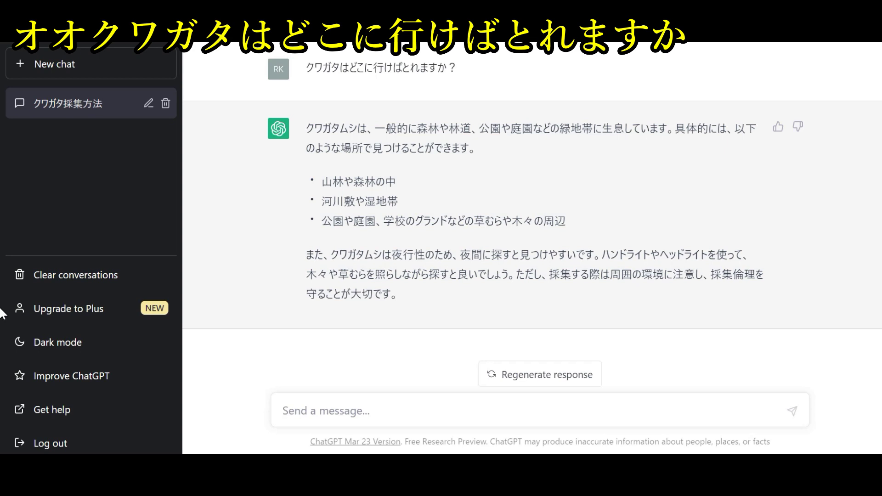
Ask specifically about the giant stag beetle by sending "オオクワガタはどこに行けばとれますか？" in the same conversation.
{"action": "type", "text": "ookuwagat"}
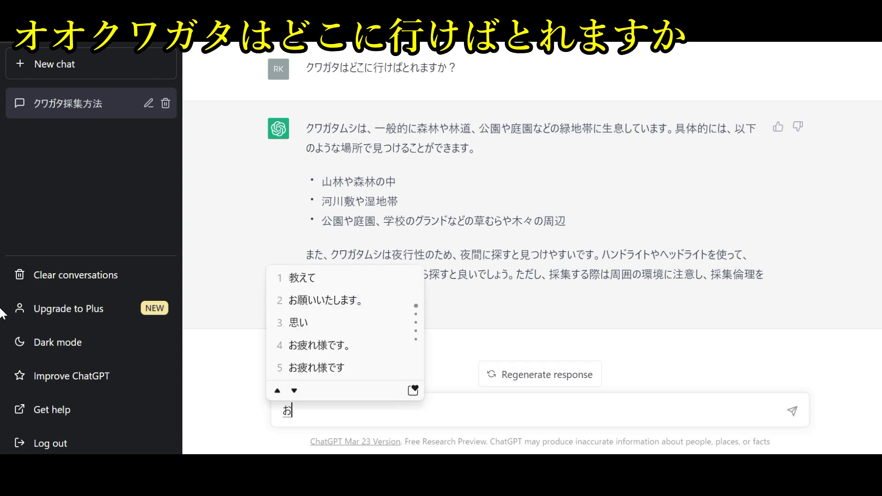
{"action": "type", "text": "aha"}
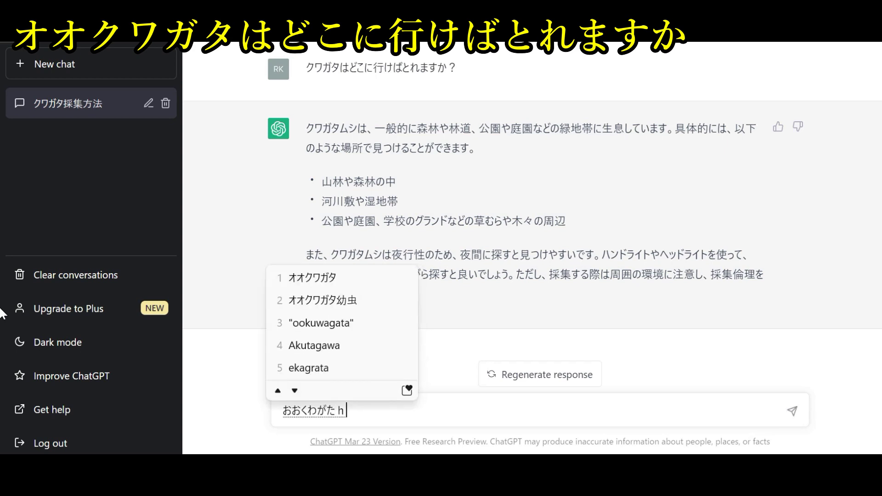
{"action": "key", "text": "space"}
{"action": "key", "text": "Return"}
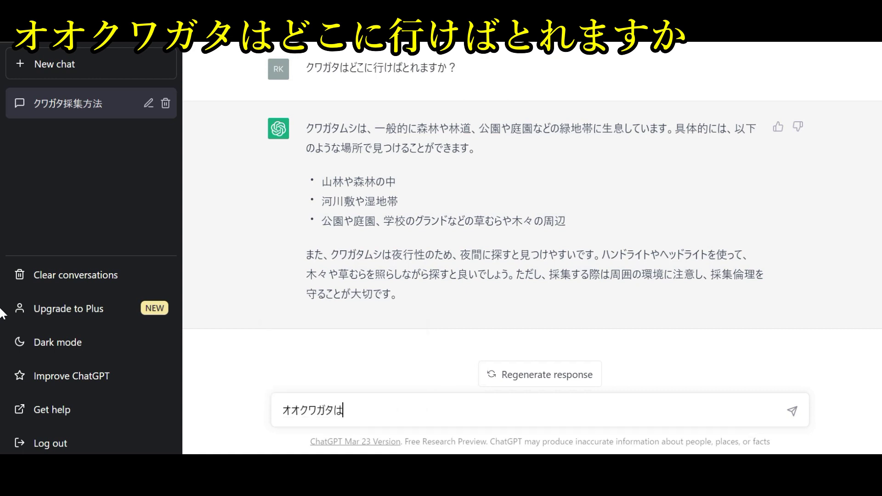
{"action": "type", "text": "dokoniikeba"}
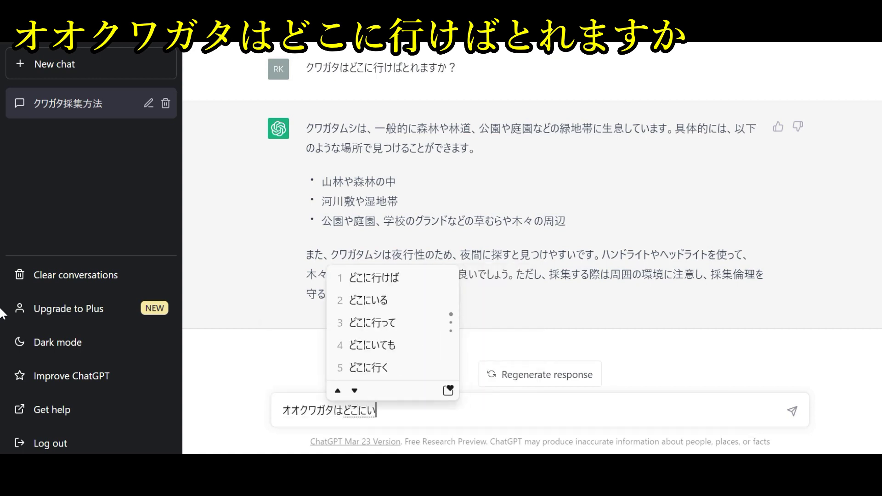
{"action": "key", "text": "space"}
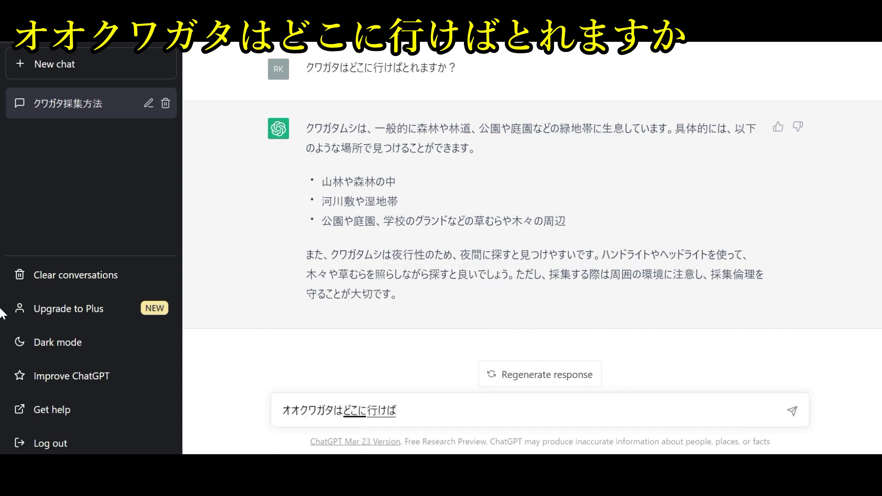
{"action": "type", "text": "toremasuk"}
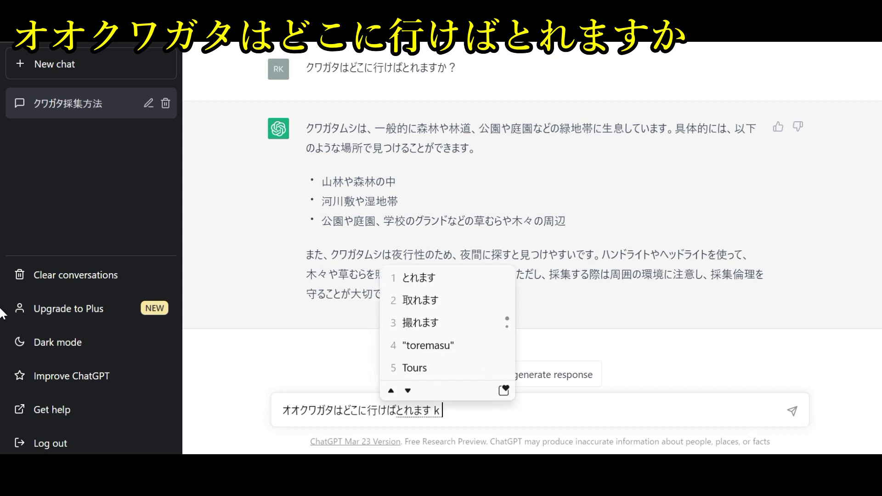
{"action": "type", "text": "a"}
{"action": "key", "text": "Return"}
{"action": "type", "text": "?"}
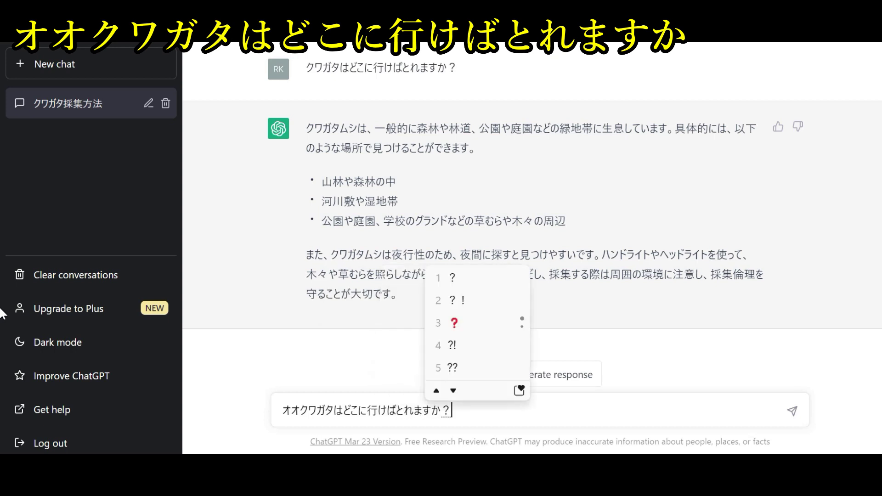
{"action": "key", "text": "Return"}
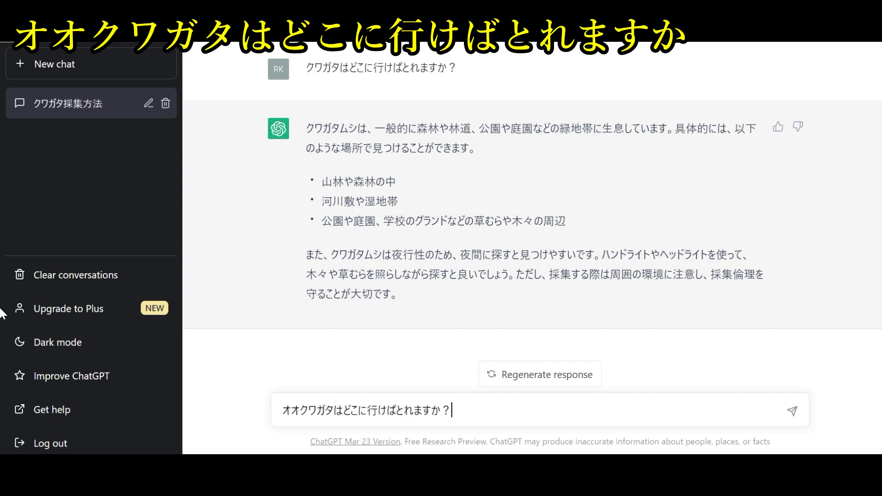
{"action": "key", "text": "Return"}
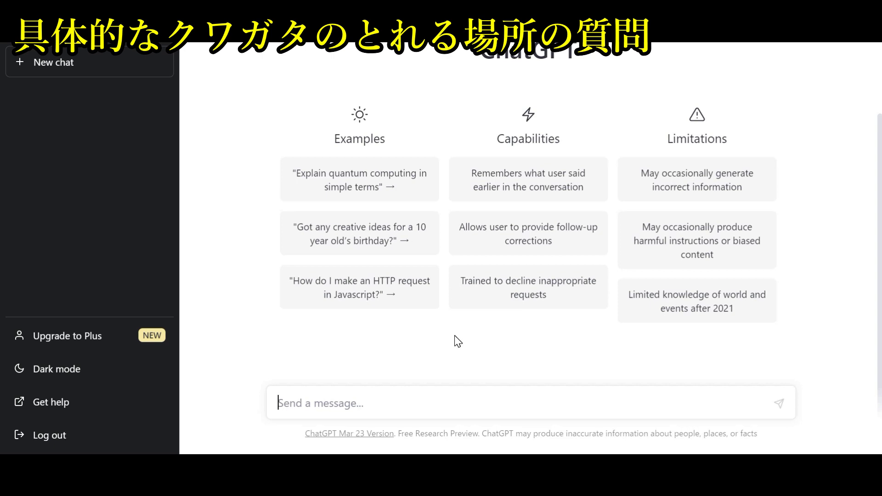
Send "近畿地方でクワガタのとれる場所を教えて" in the new, empty chat to ask for collecting spots in the Kinki region.
{"action": "type", "text": "kinkichih"}
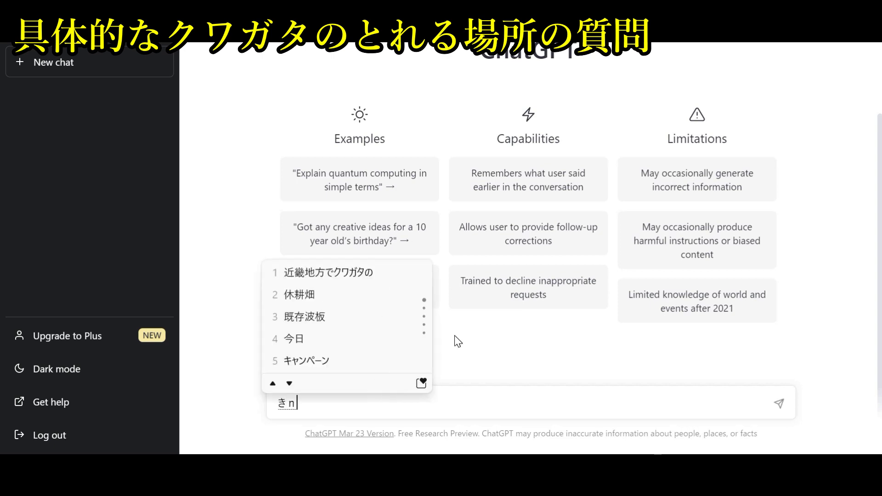
{"action": "type", "text": "oude"}
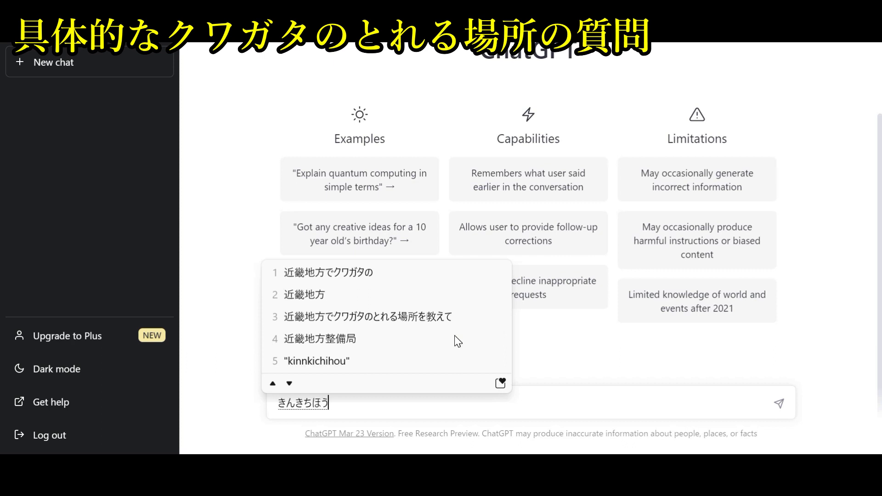
{"action": "key", "text": "space"}
{"action": "key", "text": "Return"}
{"action": "type", "text": "kuwagatano"}
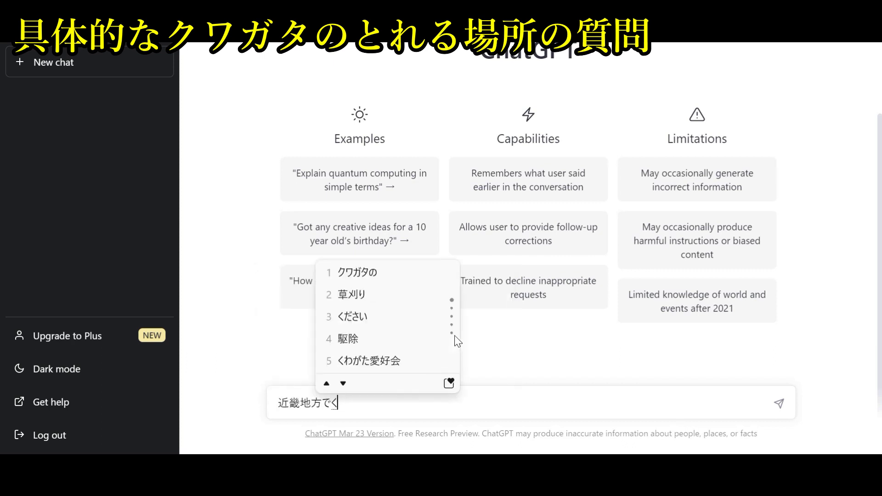
{"action": "key", "text": "space"}
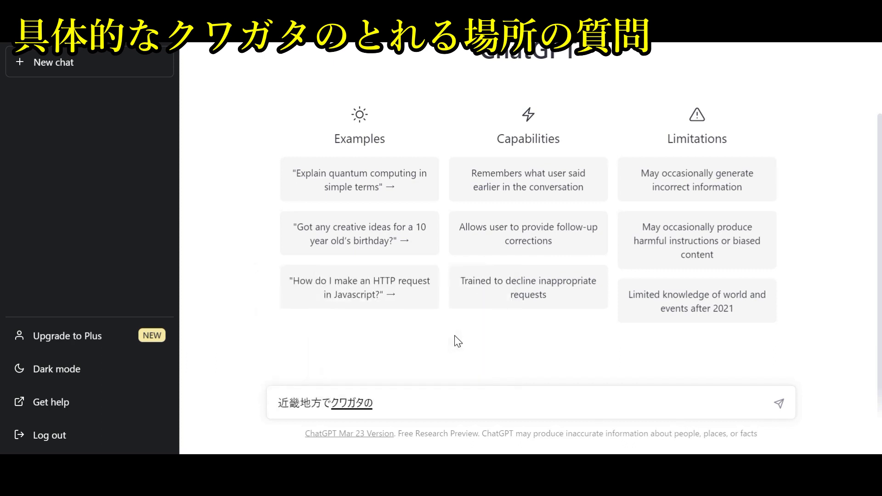
{"action": "key", "text": "Return"}
{"action": "type", "text": "torerubashowo"}
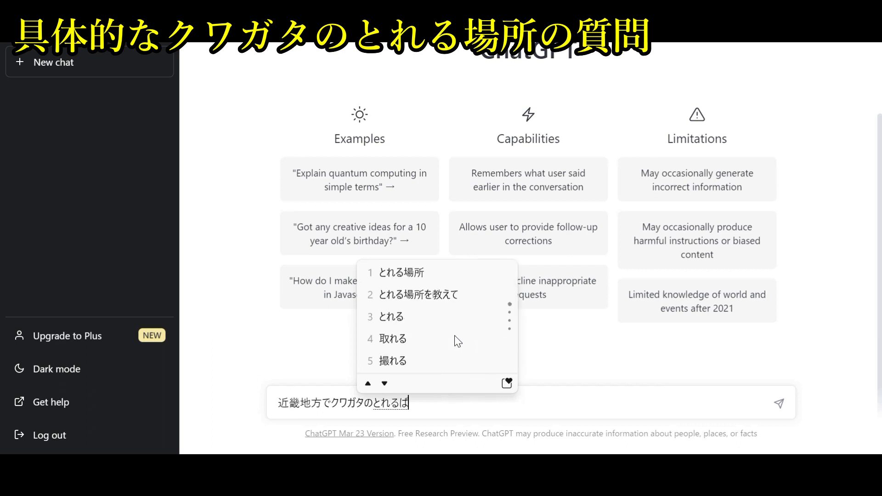
{"action": "type", "text": "oshiete"}
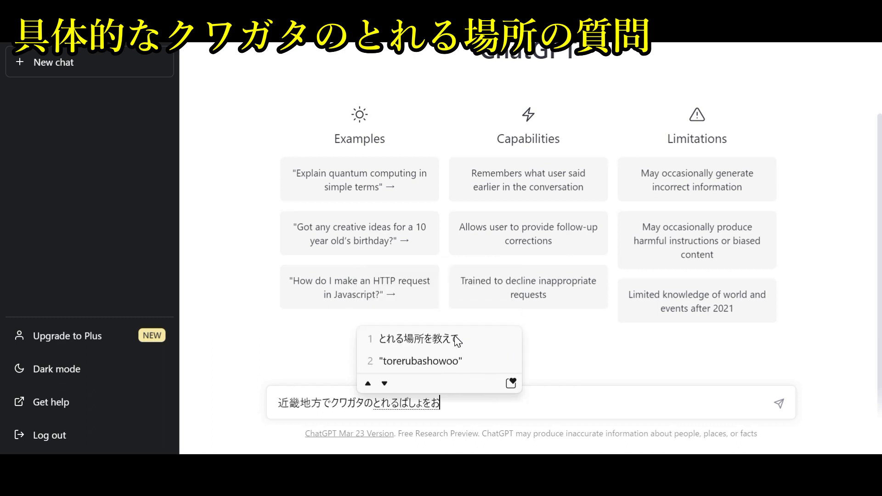
{"action": "key", "text": "space"}
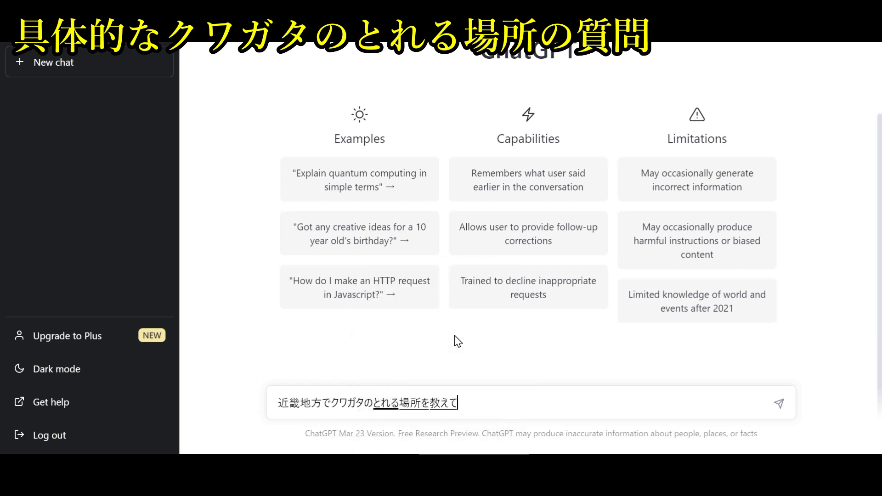
{"action": "key", "text": "Return"}
{"action": "key", "text": "Return"}
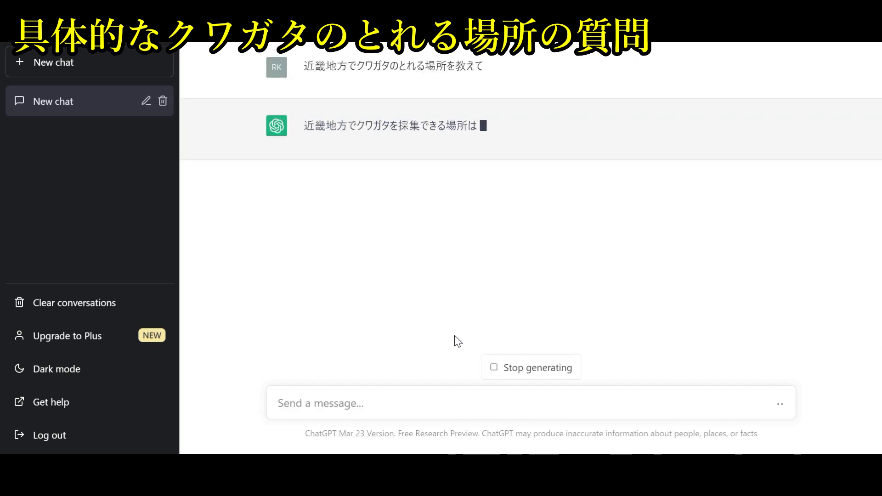